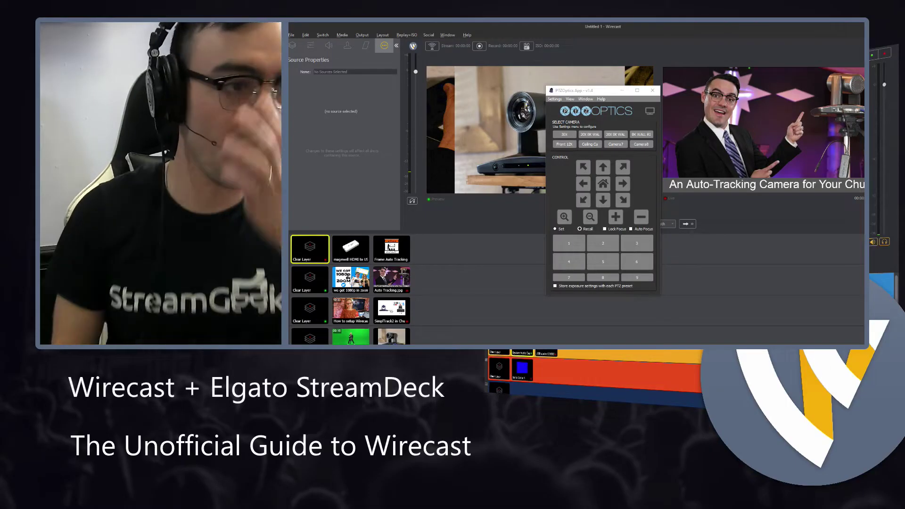
- Close PTZOptics App, move Wirecast preview to the magewell shot, and switch to Stream Deck
key("alt+F4")
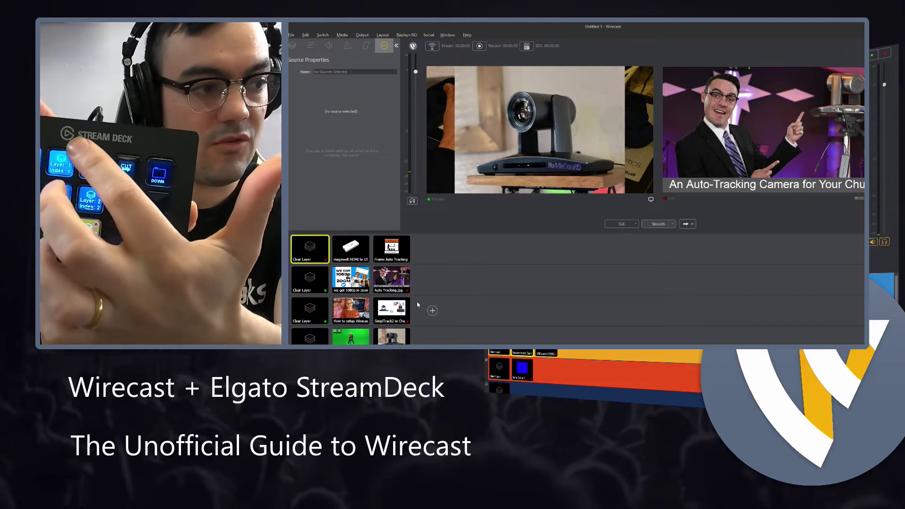
key("Right")
key("Right")
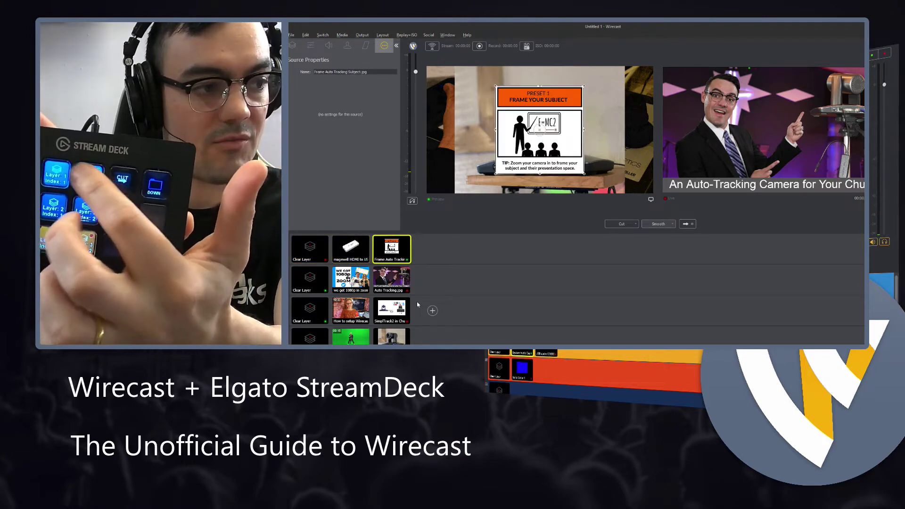
key("Escape")
key("Down")
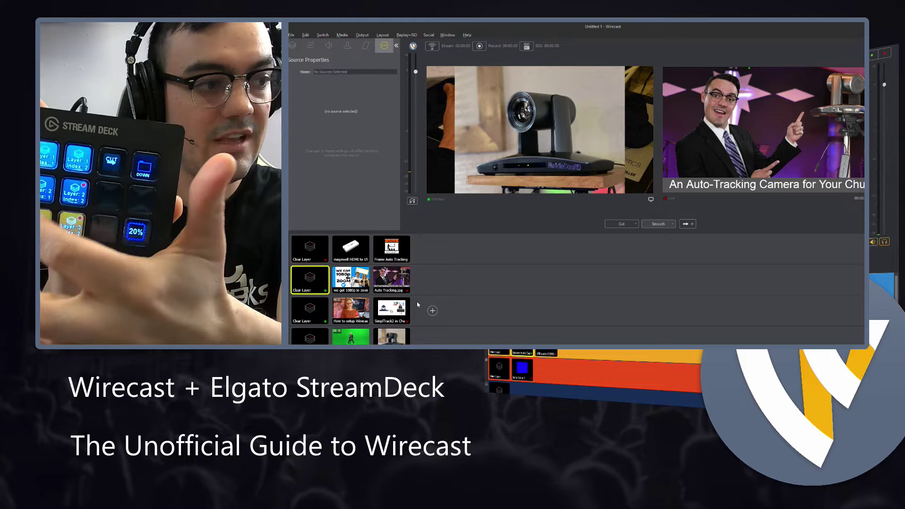
key("Up")
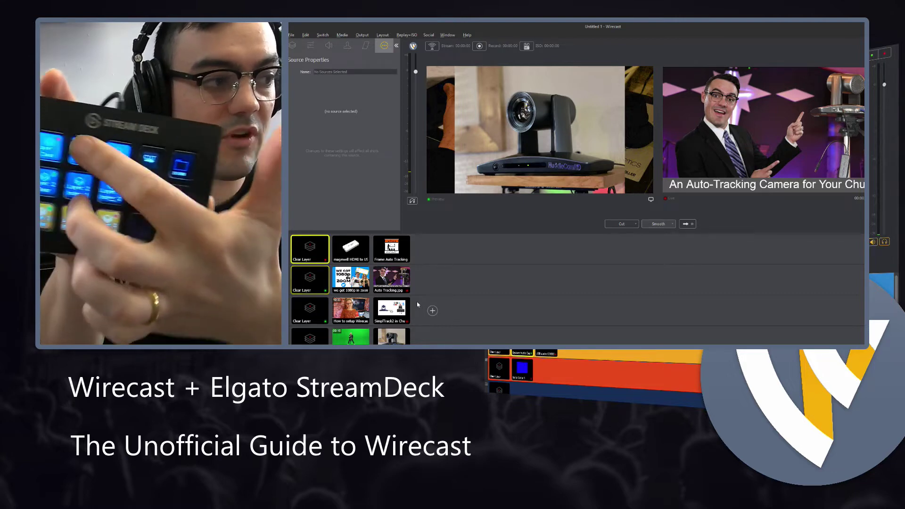
key("Right")
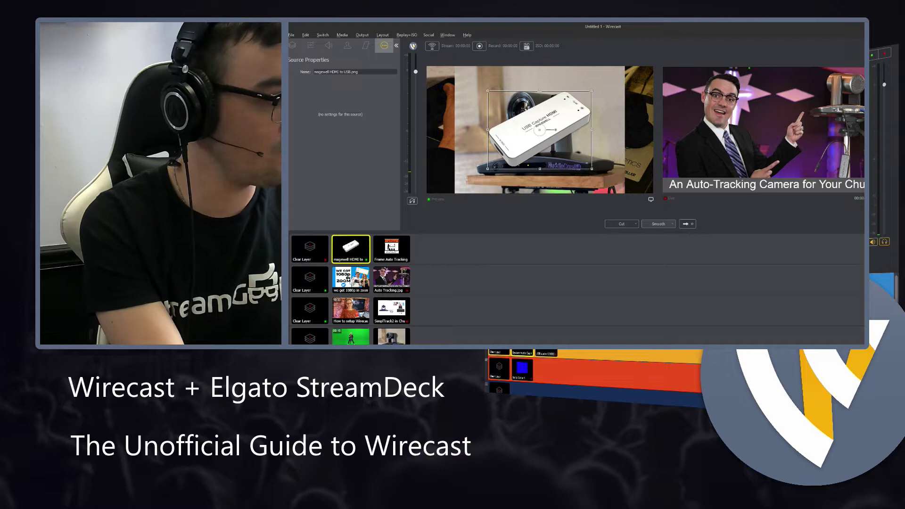
key("alt+Tab")
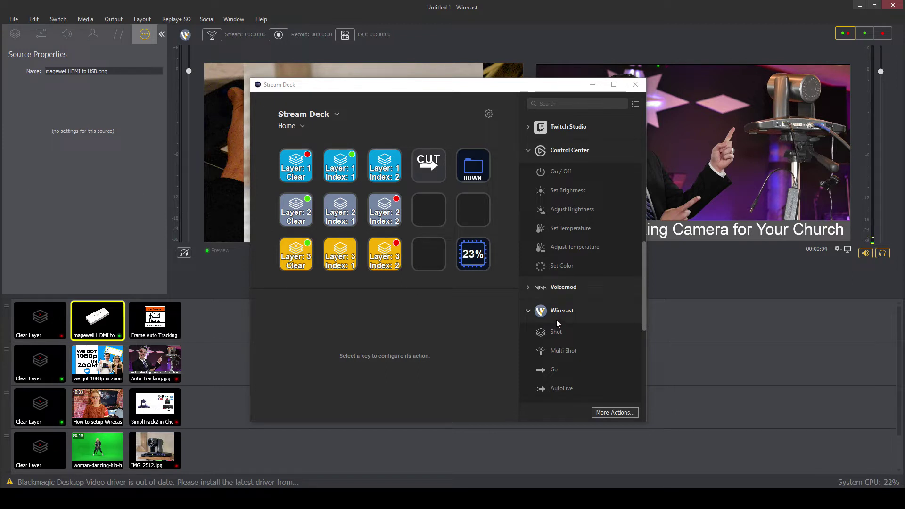
- Search More Actions for 'wirecast' and see that the Wirecast Plugin shows Uninstall
scroll(569, 322, "down", 2)
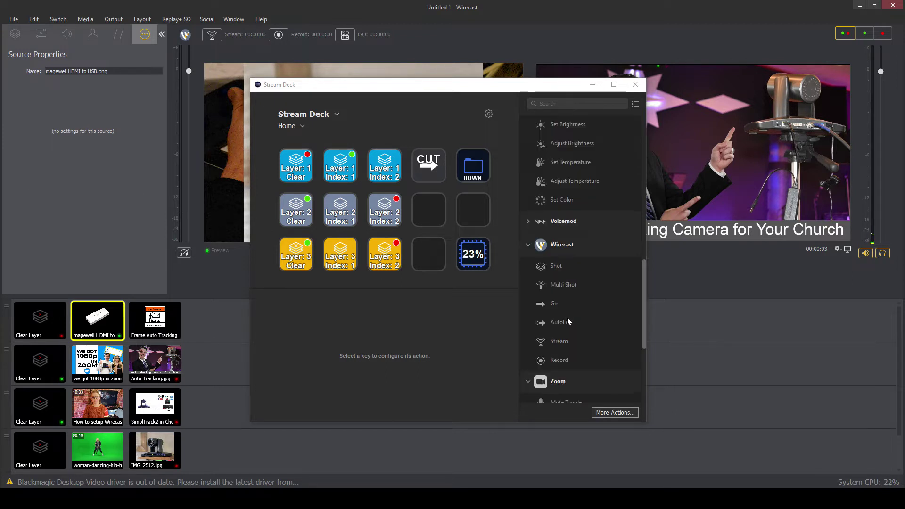
left_click(604, 413)
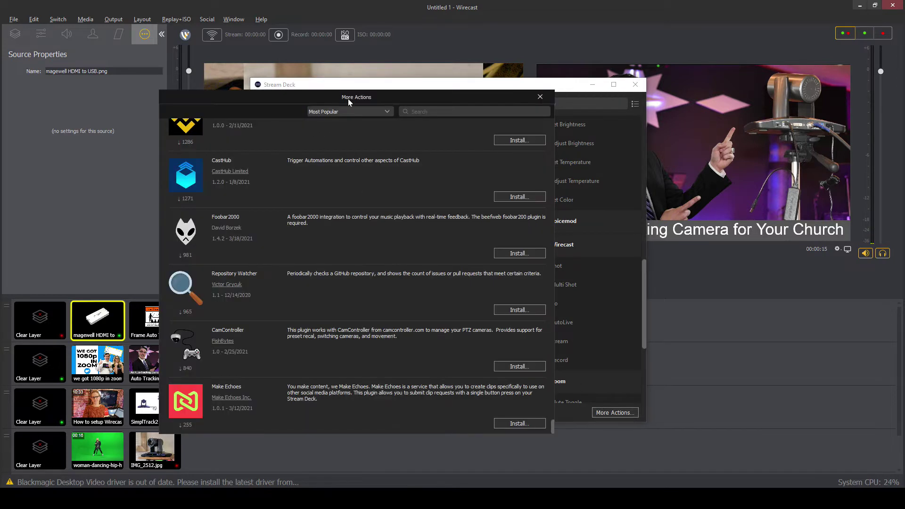
left_click_drag(347, 98, 436, 86)
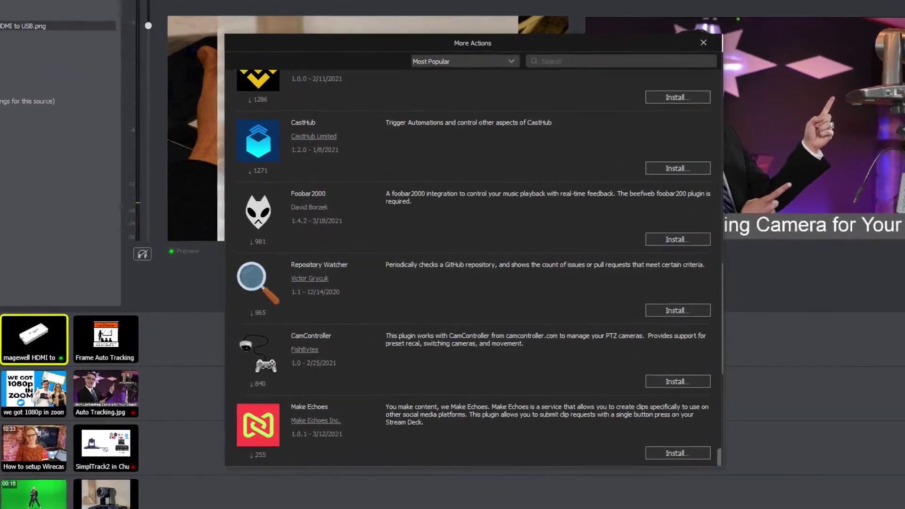
scroll(363, 210, "up", 15)
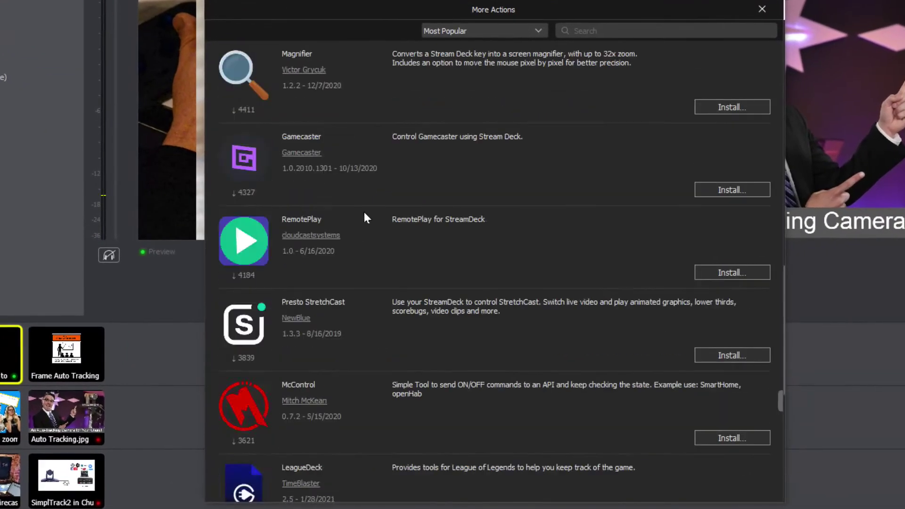
left_click(640, 30)
type("wirecast")
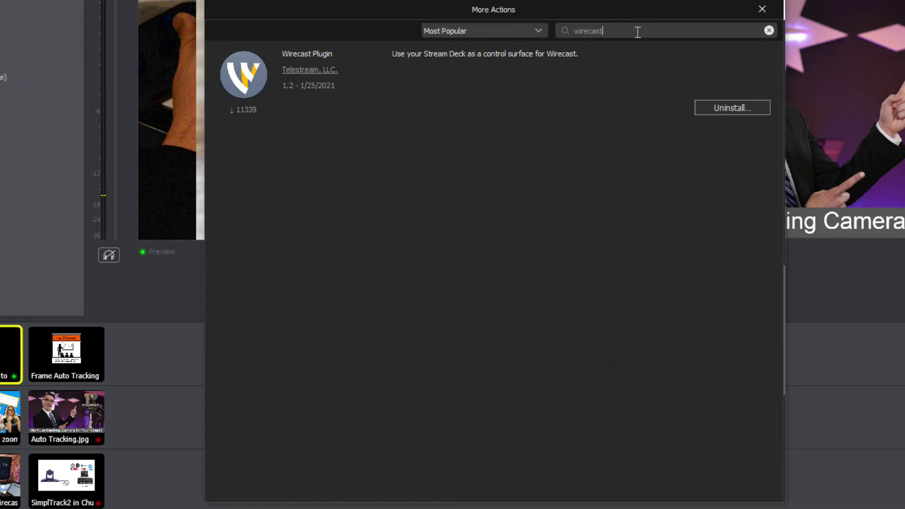
- Close the store and place Wirecast Stream at row 2 column 4 and Record at row 3 column 4
left_click(763, 11)
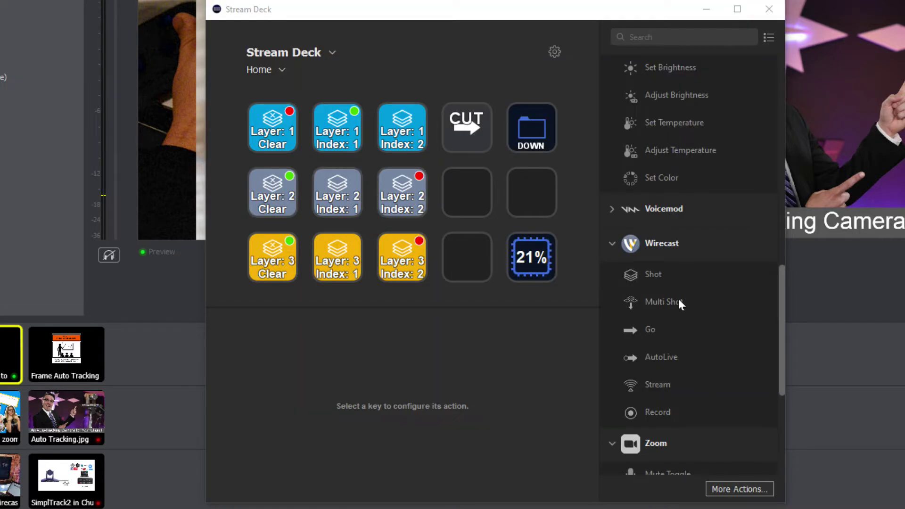
scroll(674, 293, "down", 2)
scroll(674, 294, "up", 2)
left_click_drag(657, 384, 482, 192)
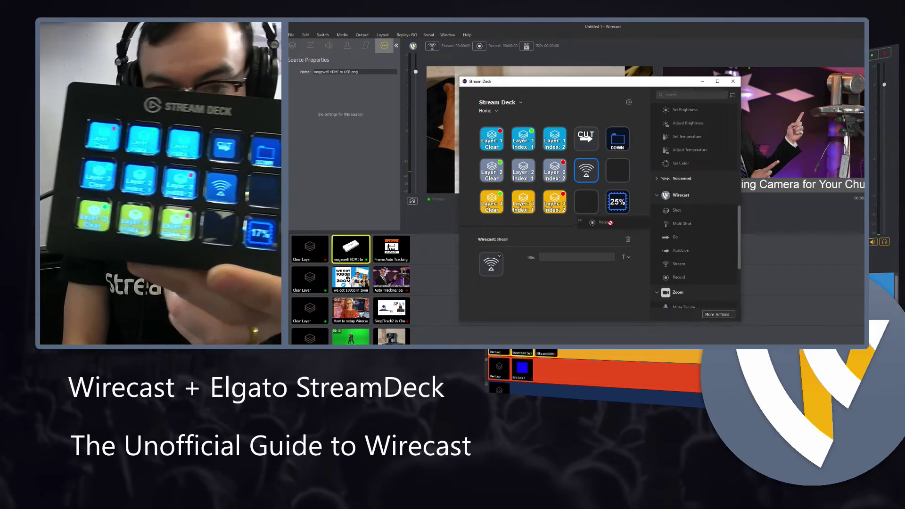
left_click_drag(678, 277, 590, 209)
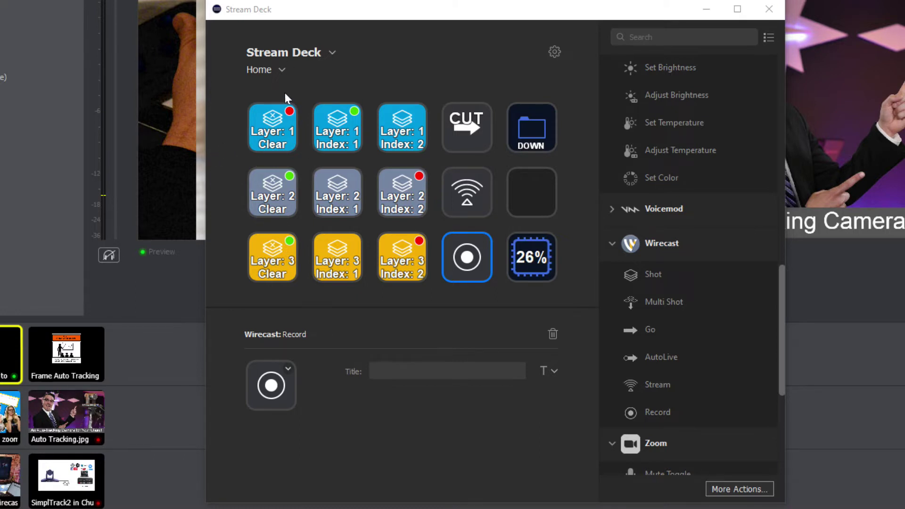
left_click(255, 133)
left_click(262, 197)
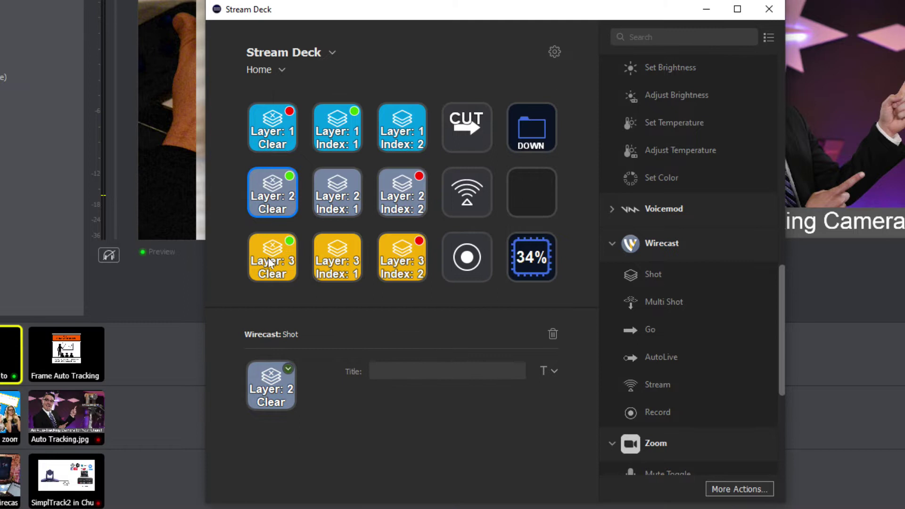
left_click(268, 257)
left_click(265, 140)
left_click(266, 197)
left_click(273, 245)
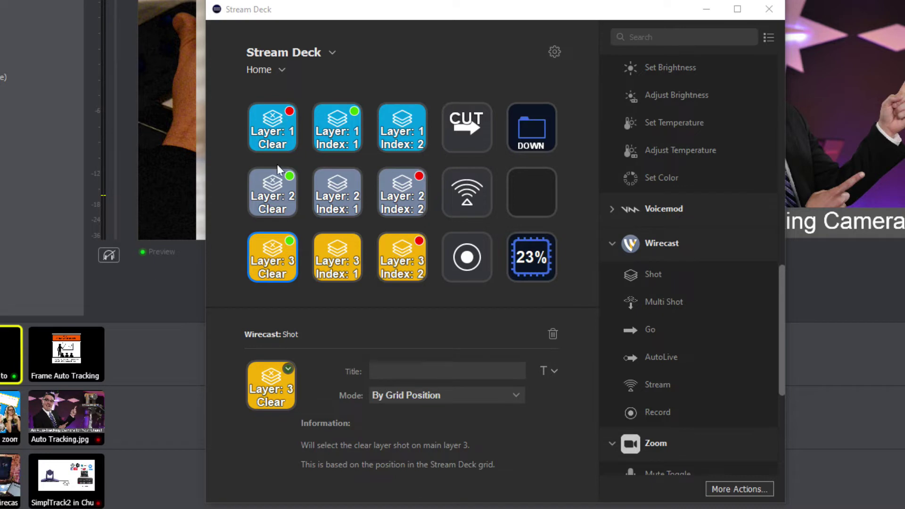
double_click(529, 129)
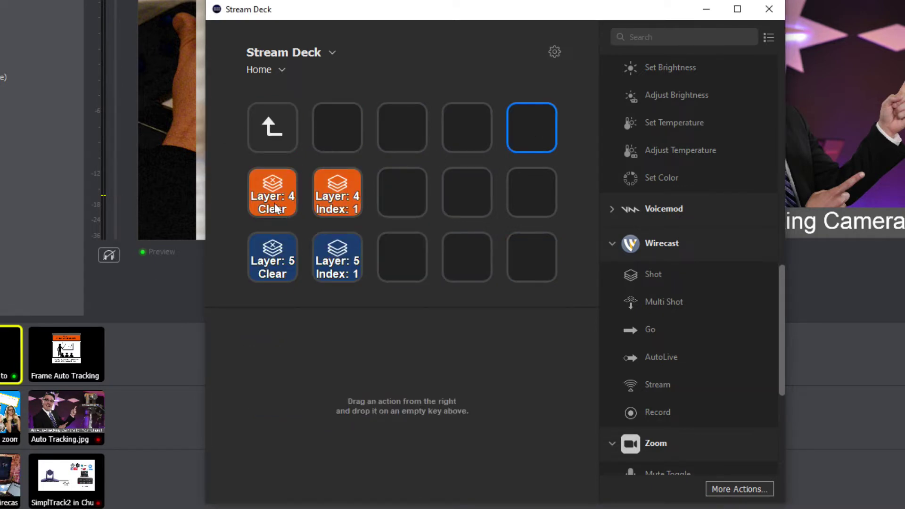
left_click(280, 130)
double_click(281, 129)
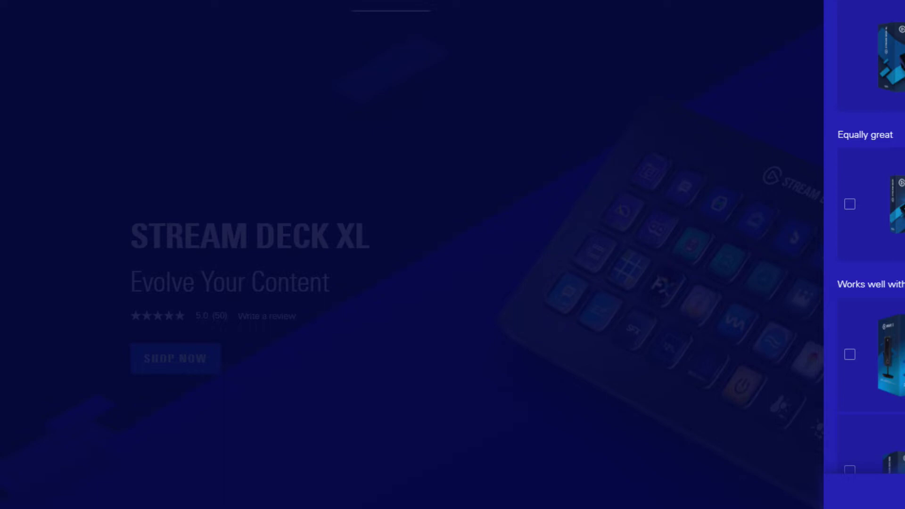
scroll(864, 254, "down", 5)
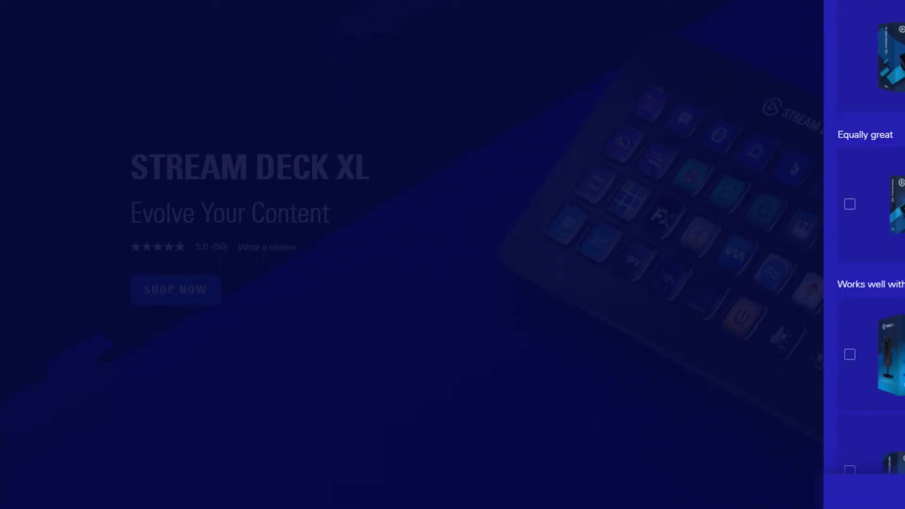
scroll(741, 168, "up", 2)
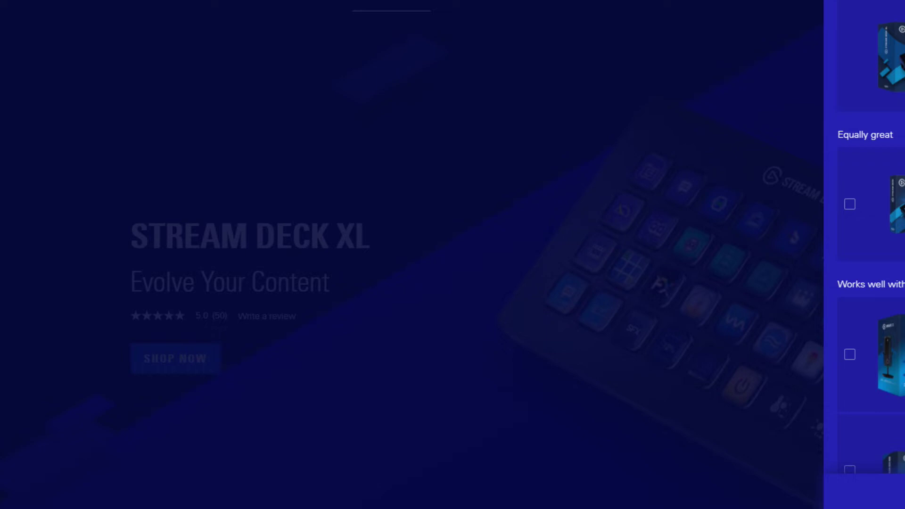
scroll(888, 298, "down", 5)
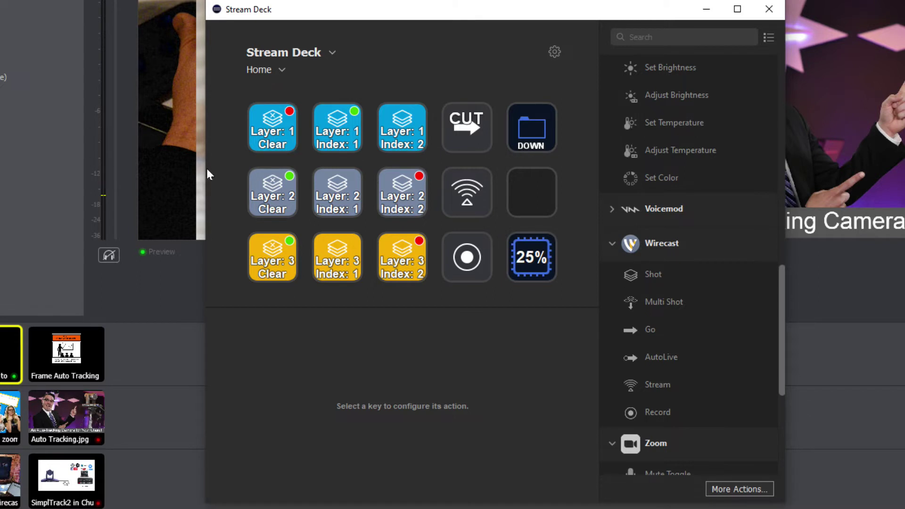
left_click(269, 204)
left_click(267, 249)
left_click(267, 141)
left_click(264, 190)
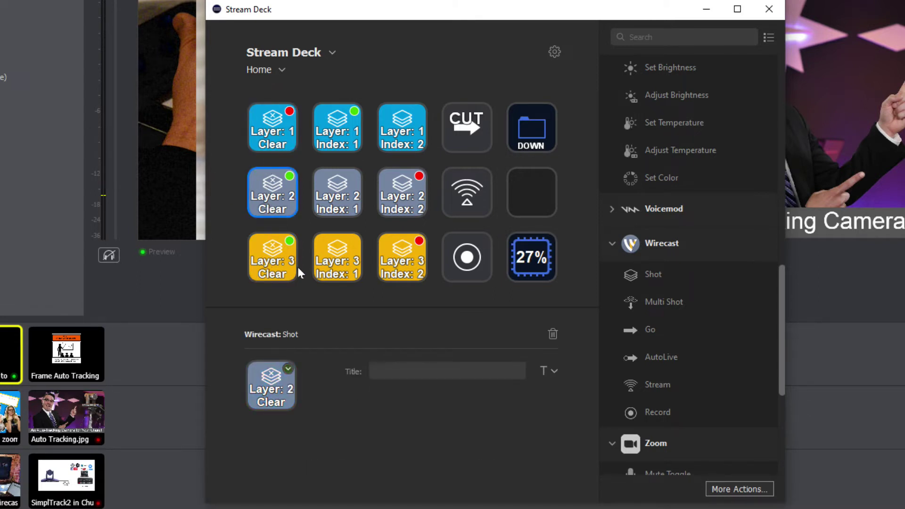
left_click(297, 271)
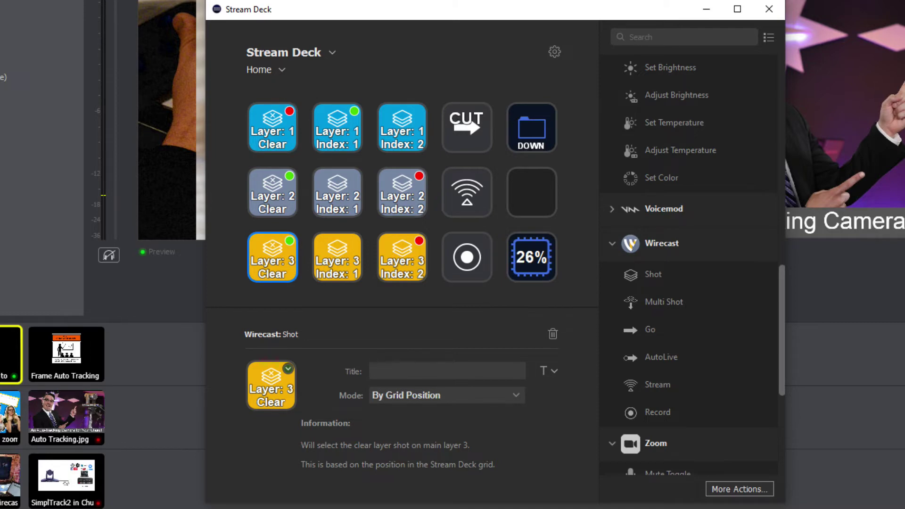
left_click(284, 137)
- Add a Shot key at row 2 column 5, then delete it again
left_click_drag(683, 279, 535, 192)
right_click(547, 196)
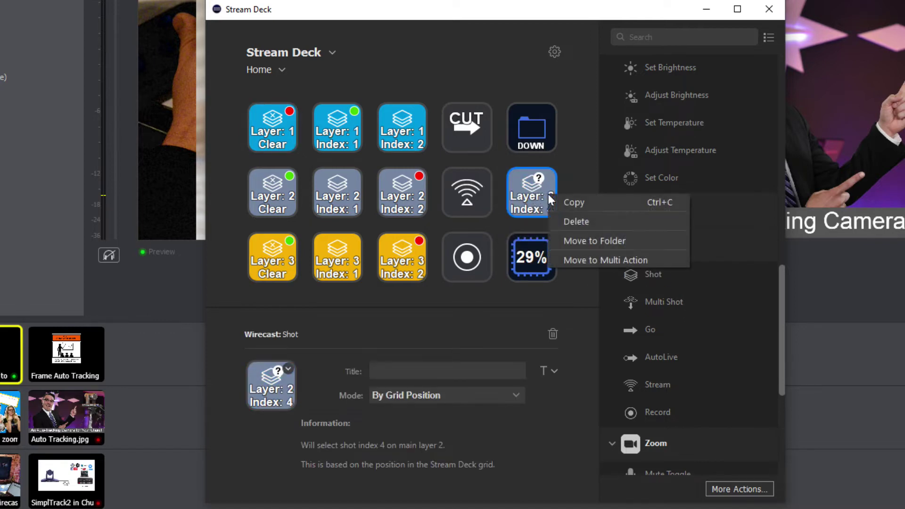
left_click(574, 220)
- Delete the Layer 1 Clear, Index 1 and Index 2 keys from the top row
right_click(353, 126)
right_click(273, 132)
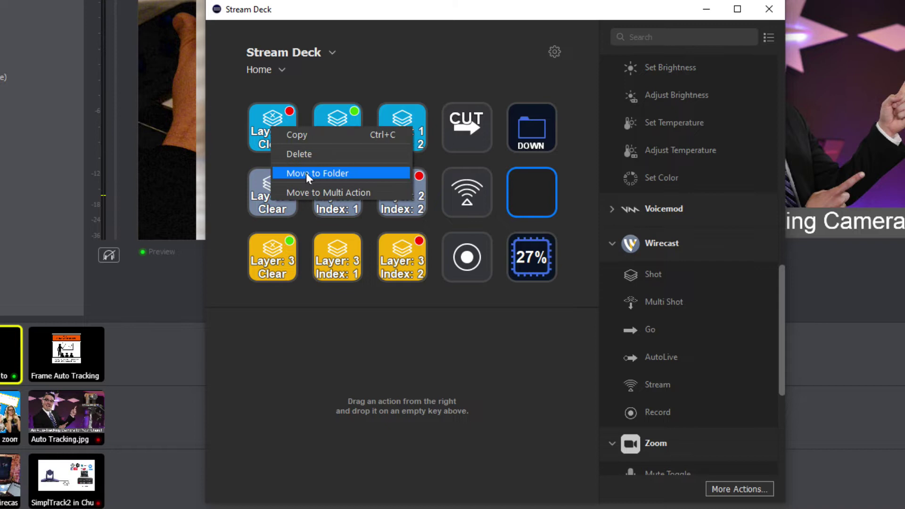
key("Escape")
right_click(291, 129)
left_click(325, 159)
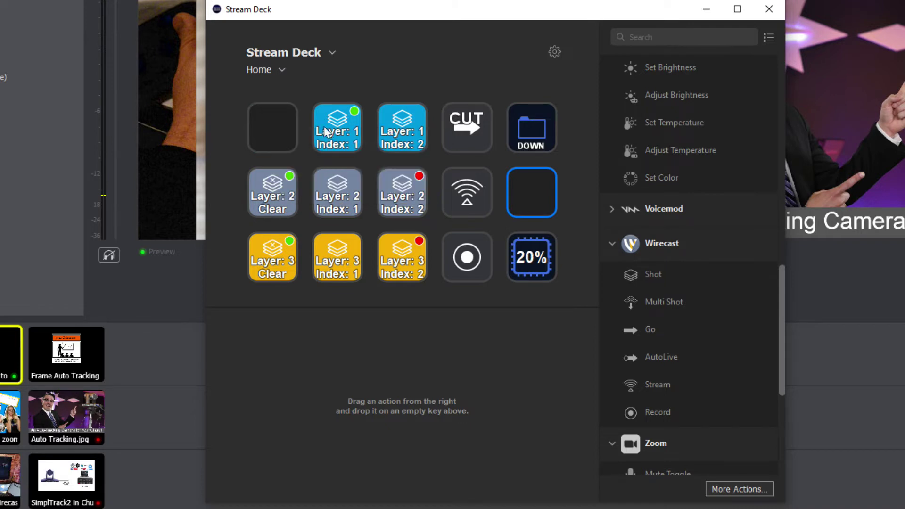
right_click(332, 127)
left_click(346, 152)
right_click(392, 126)
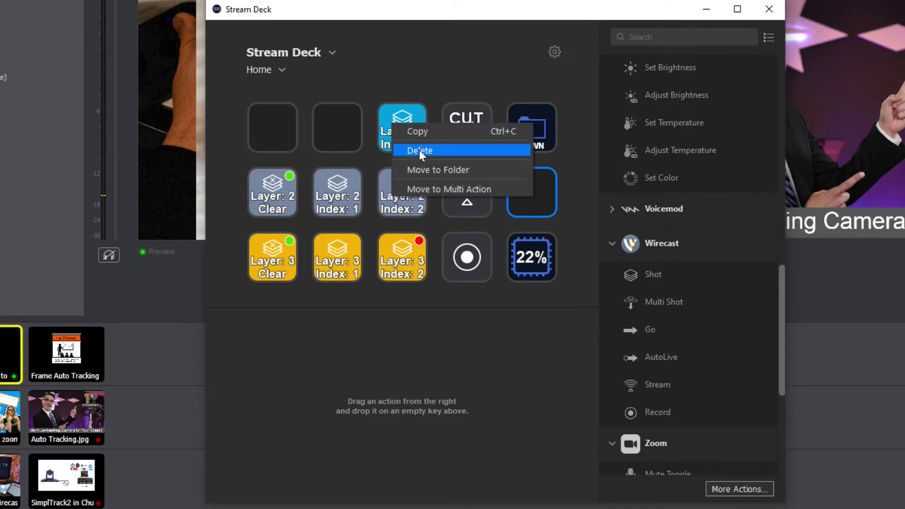
left_click(418, 151)
- Recreate the Layer 1 Clear shot key and delete the Layer 2 and Layer 3 Clear keys
left_click_drag(591, 265, 273, 127)
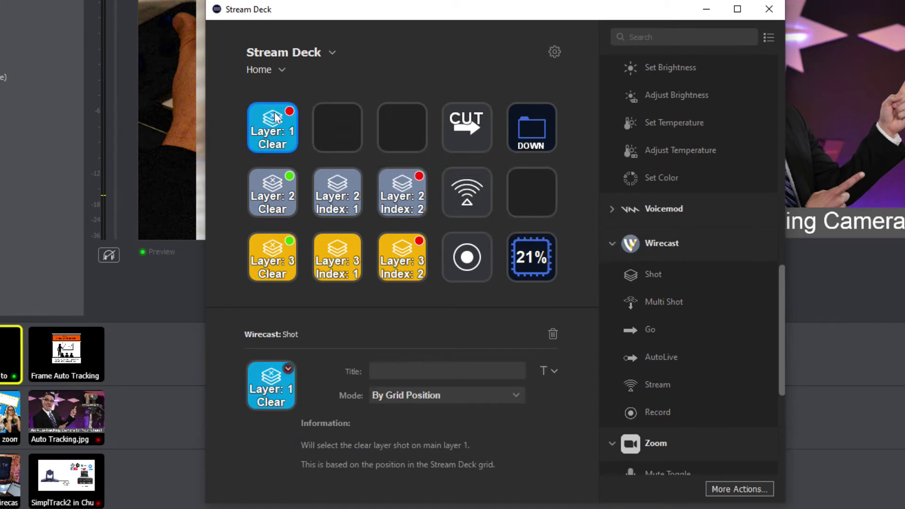
right_click(267, 172)
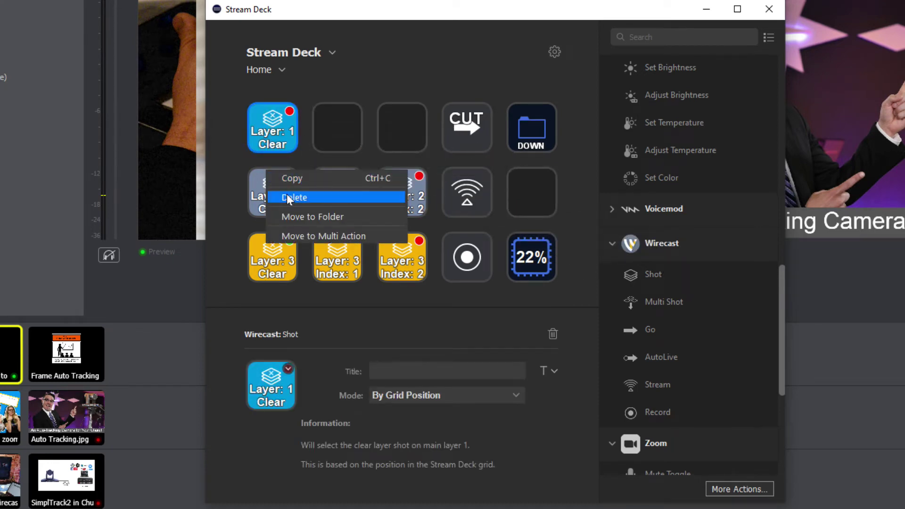
left_click(288, 197)
right_click(279, 239)
left_click(300, 265)
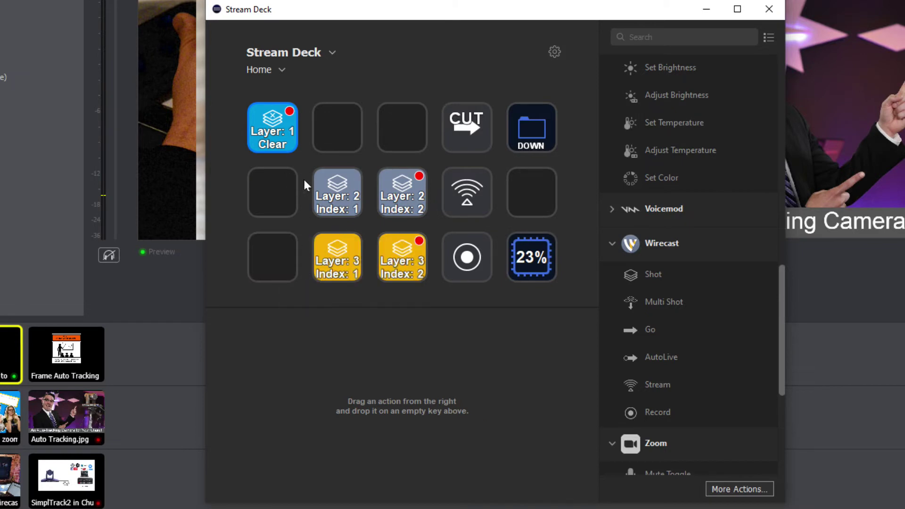
- Recreate the Layer 2 and 3 Clear and Layer 1 Index 1 keys, and add Layer 1 Index 2
left_click_drag(679, 284, 260, 193)
left_click_drag(700, 280, 276, 257)
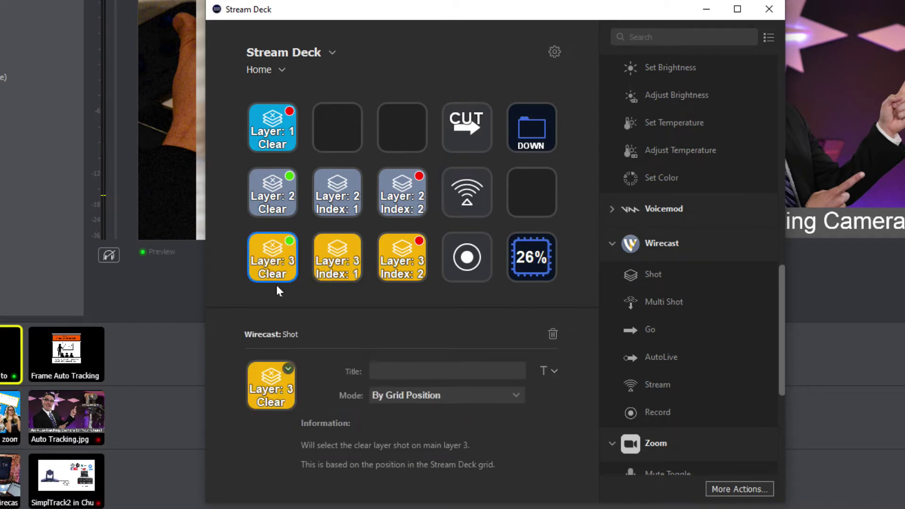
left_click_drag(656, 273, 343, 132)
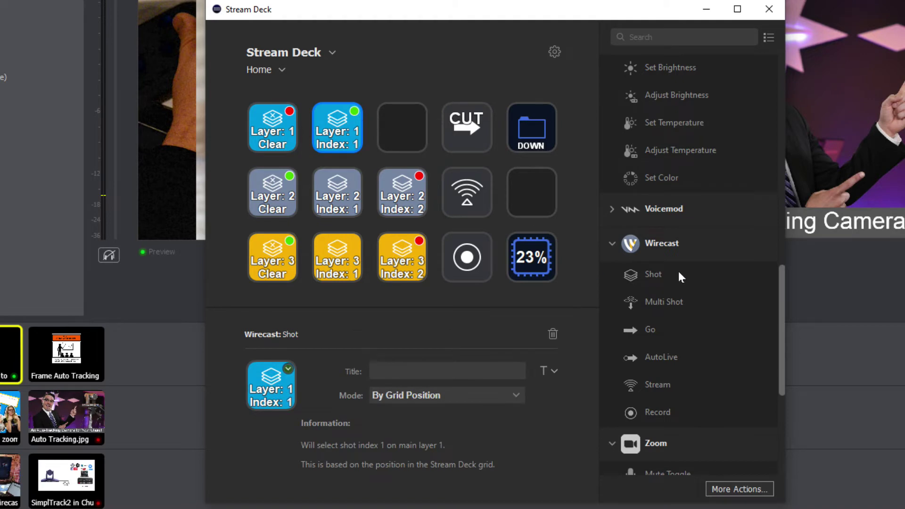
left_click_drag(678, 273, 400, 133)
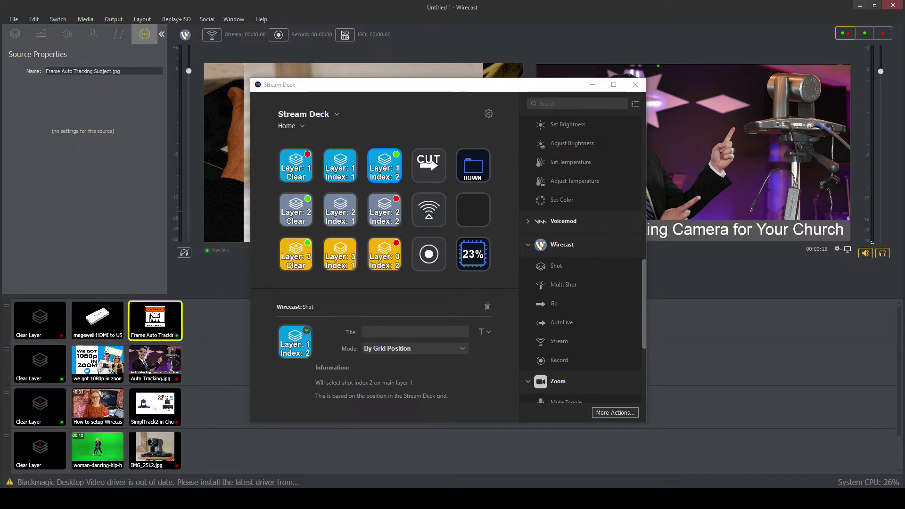
left_click_drag(464, 85, 653, 82)
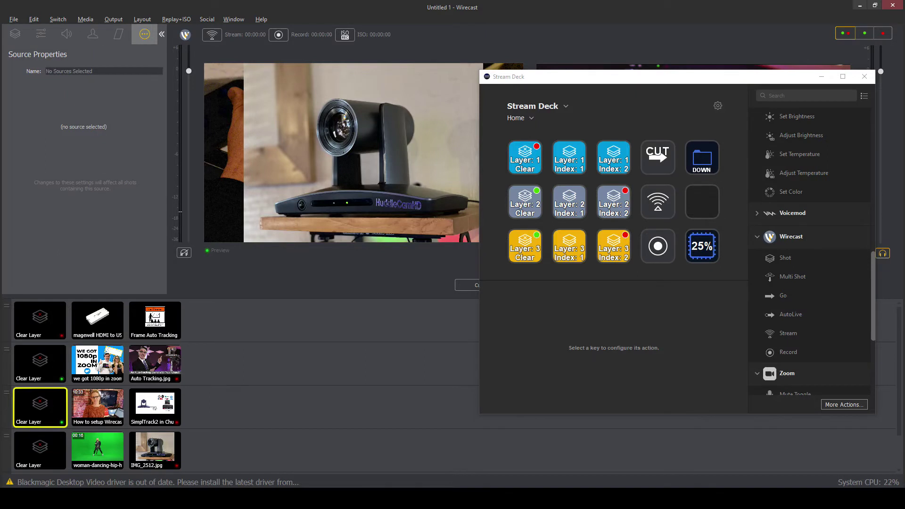
- Open the DOWN folder to show its Layer 4 and 5 keys, and dismiss the Copy/Delete menu without deleting
left_click(716, 159)
double_click(706, 160)
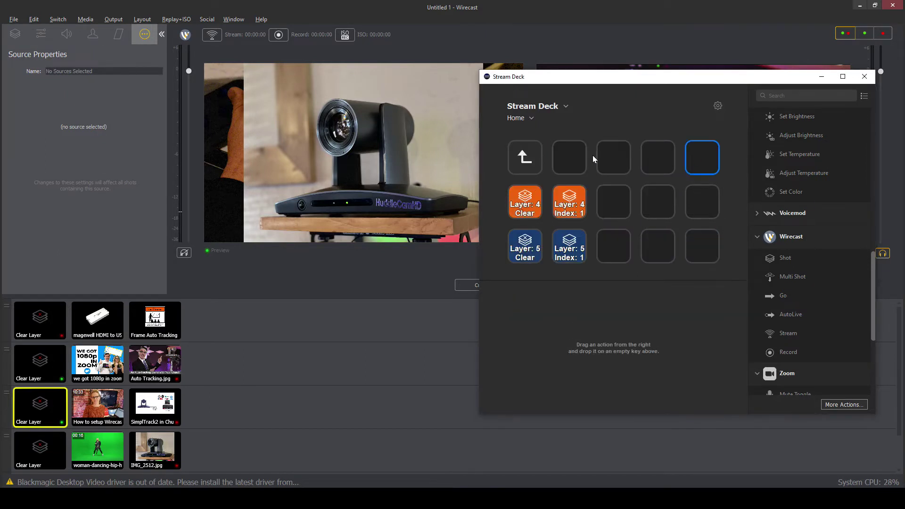
double_click(525, 157)
right_click(719, 160)
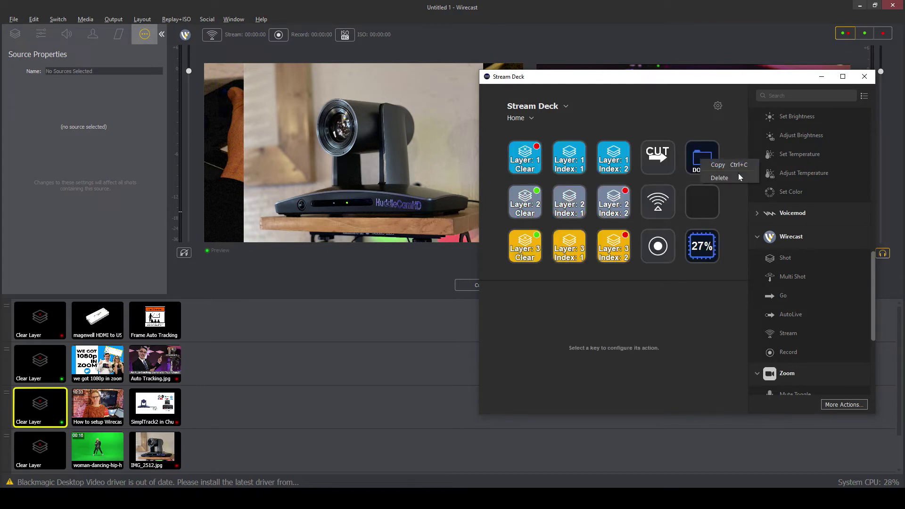
left_click(706, 159)
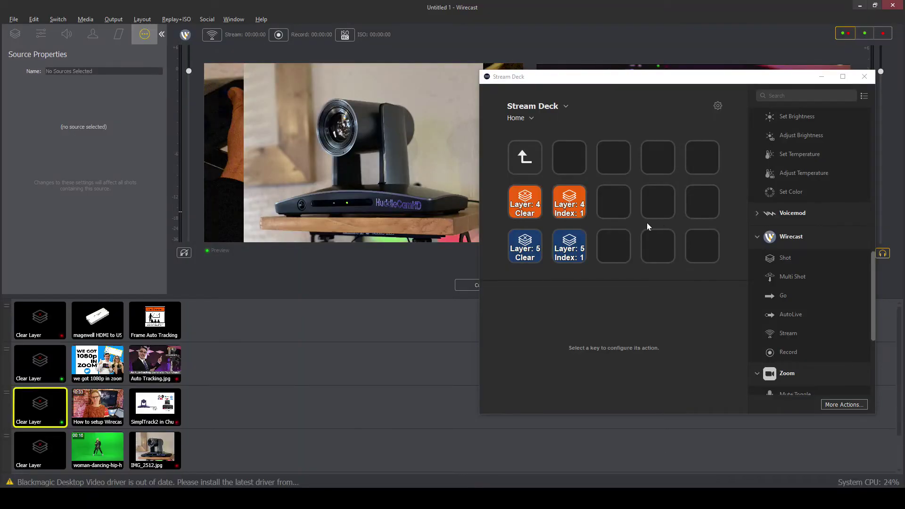
- Add a By Index Shot key with main layer 4 in the folder's empty row 2 slot
left_click_drag(797, 259, 617, 204)
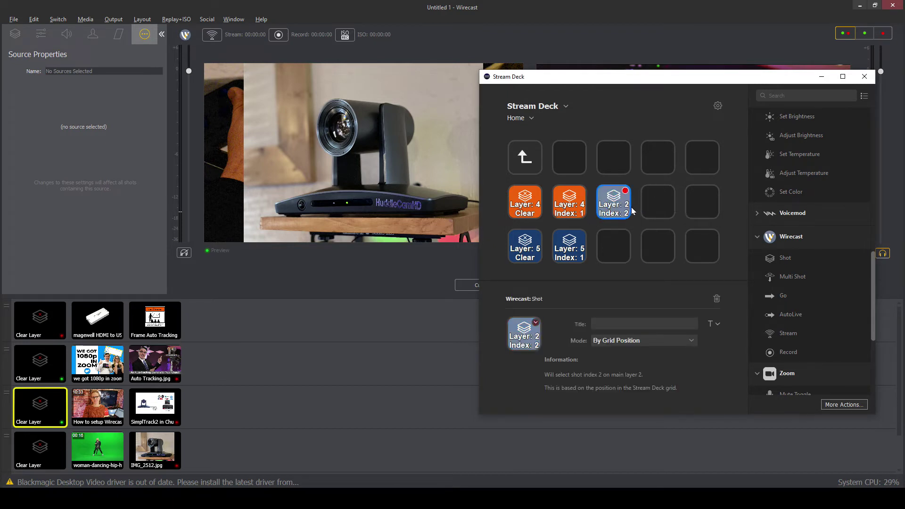
left_click(648, 341)
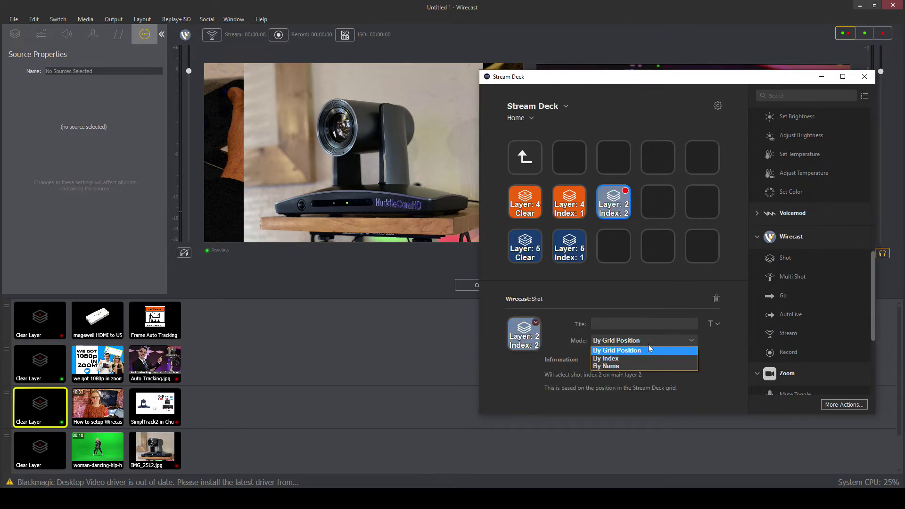
left_click(654, 359)
left_click(612, 356)
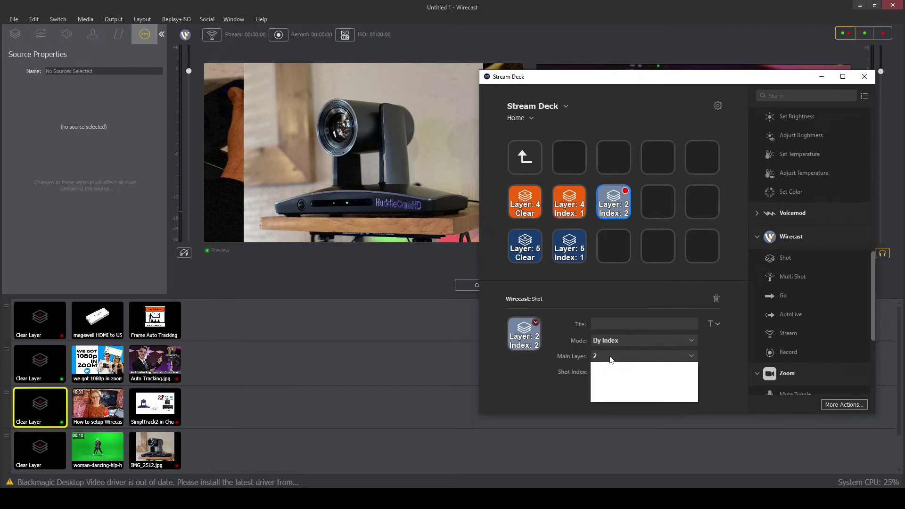
left_click(614, 391)
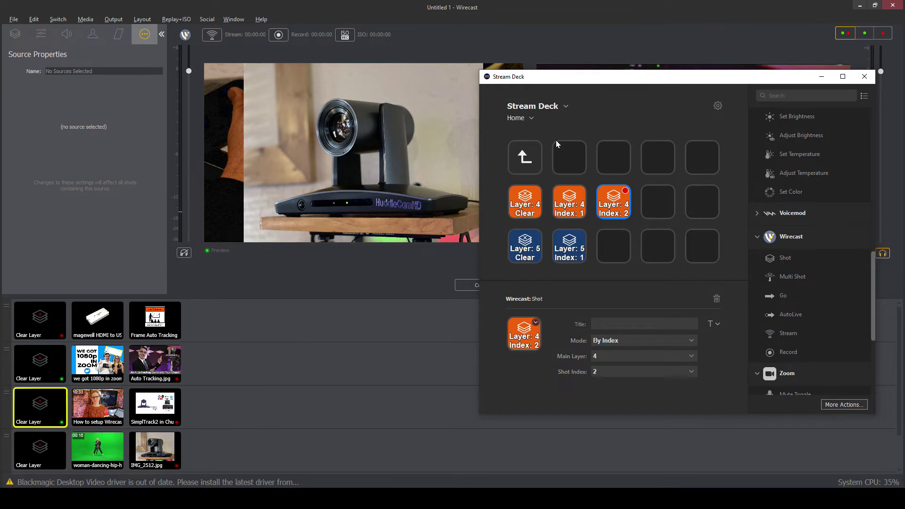
double_click(524, 156)
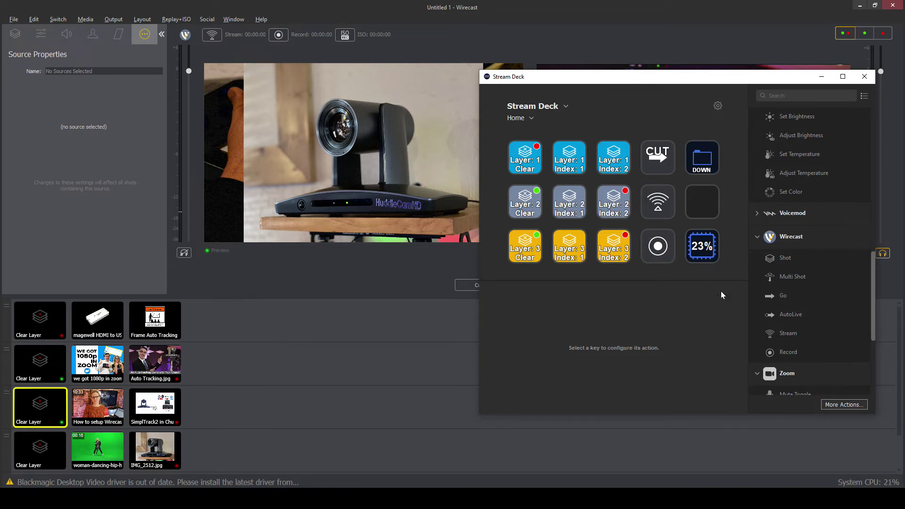
double_click(701, 165)
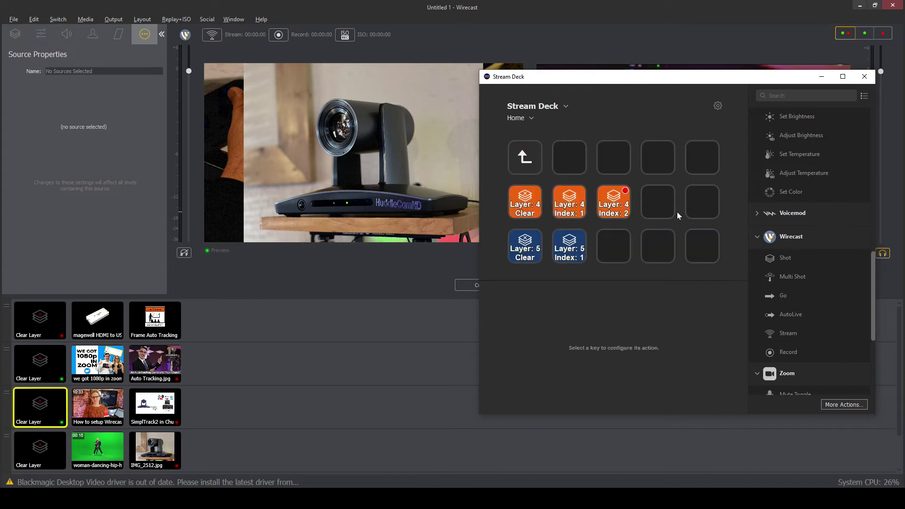
- Add a By Index Shot key with main layer 5 beside the layer 5 keys
left_click_drag(800, 267, 613, 245)
left_click(622, 341)
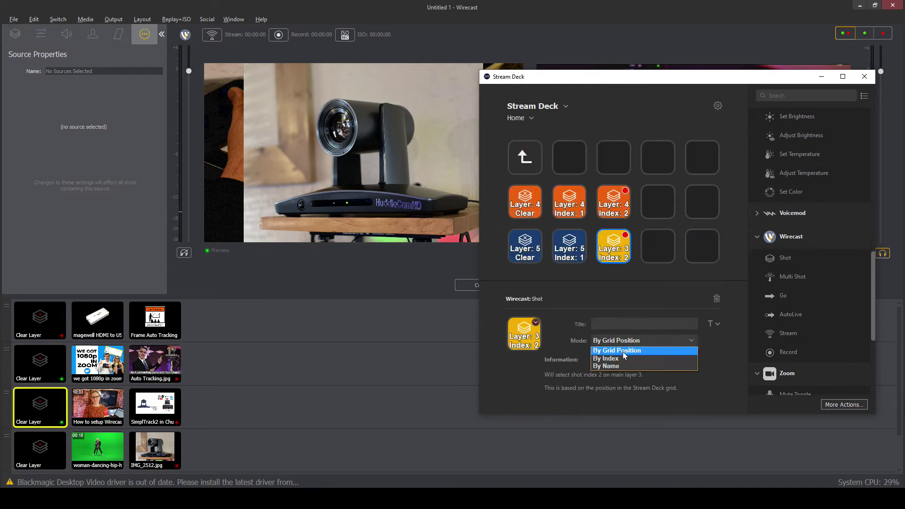
left_click(625, 357)
left_click(626, 357)
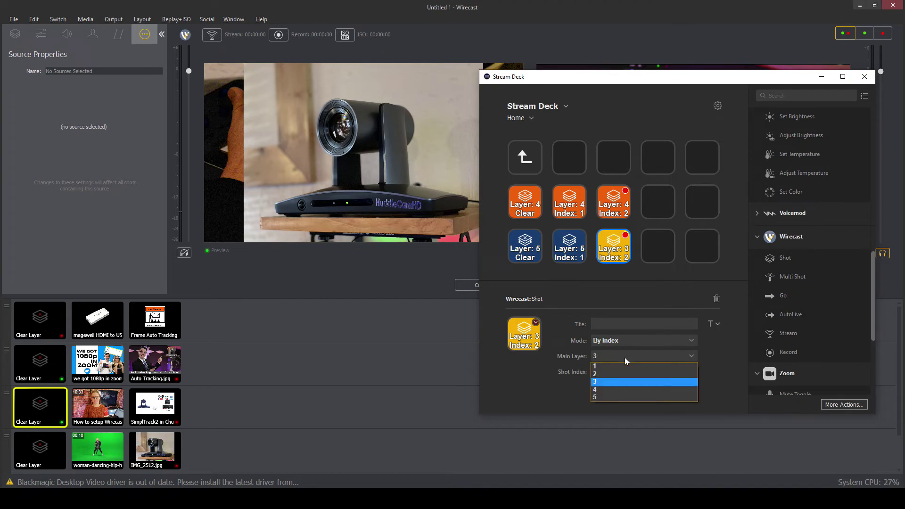
left_click(626, 397)
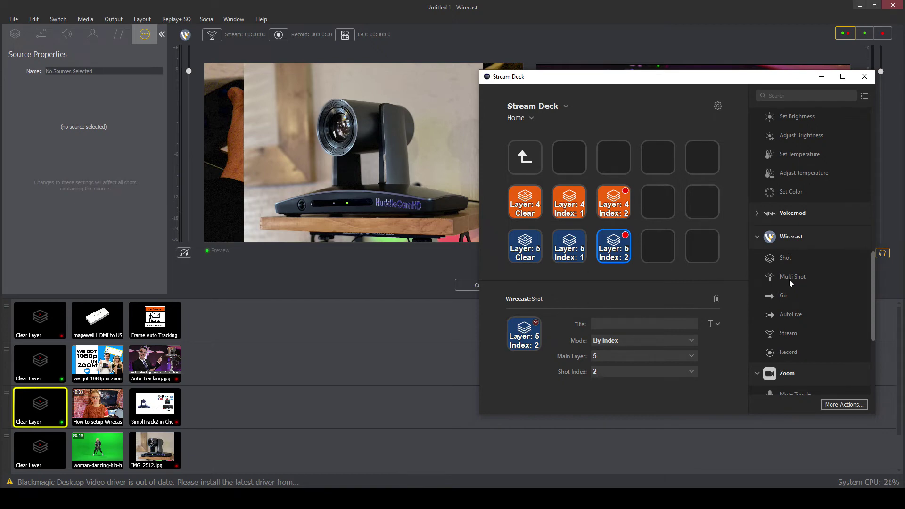
- Add another By Index Shot key with main layer 4 in row 2's fourth slot
left_click_drag(792, 262, 670, 210)
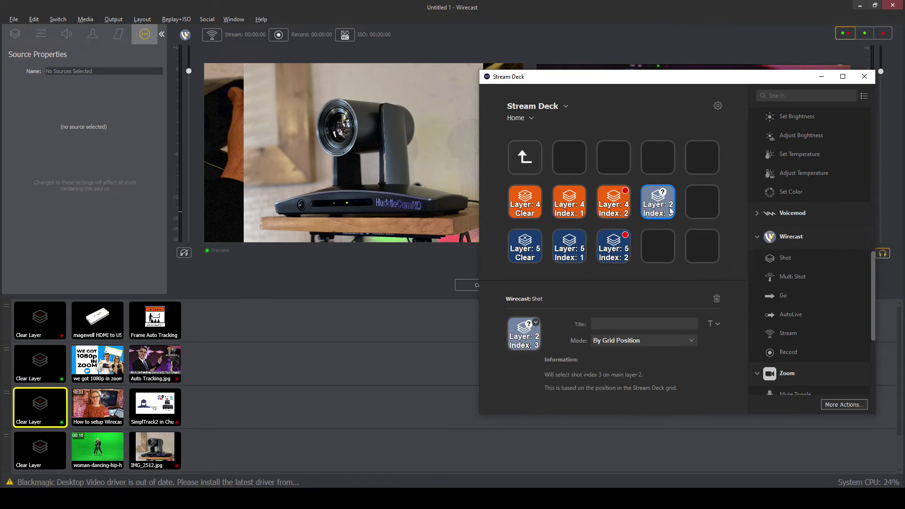
left_click(635, 340)
left_click(635, 359)
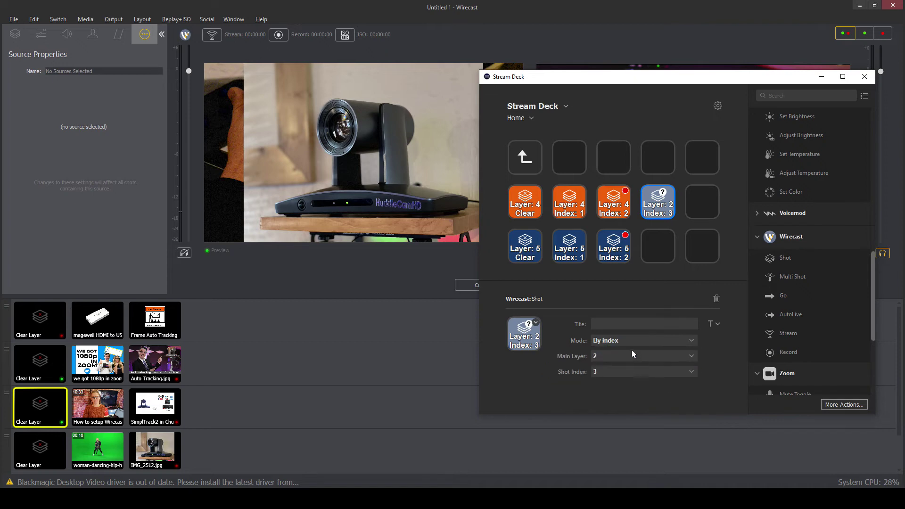
left_click(632, 356)
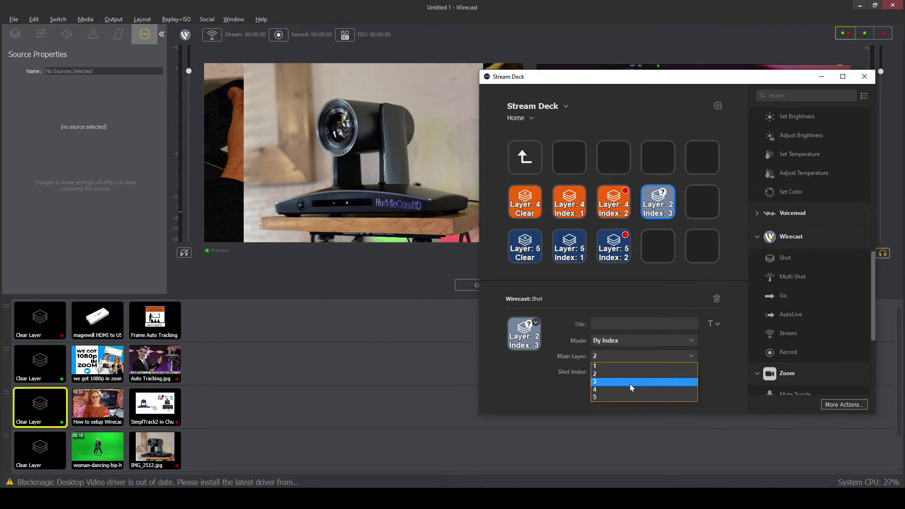
left_click(632, 389)
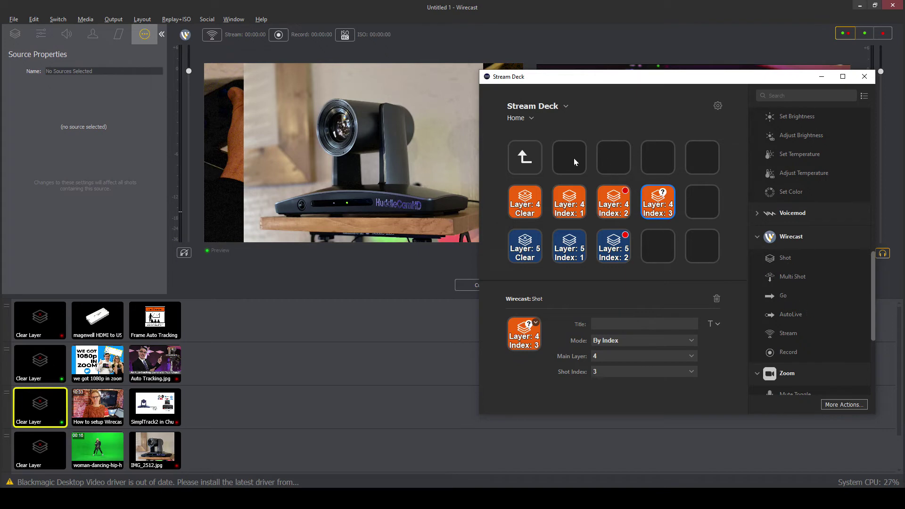
left_click(538, 164)
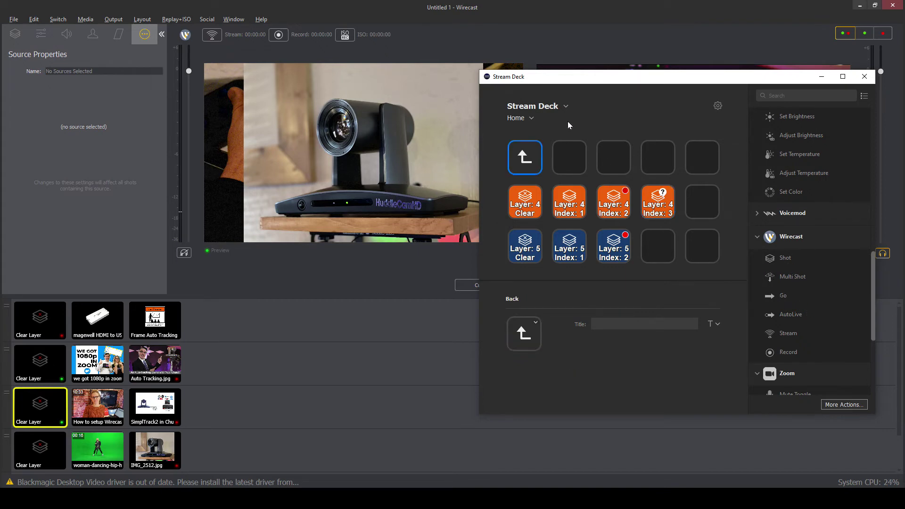
- Return to the Stream Deck home page, then OK Record To Disk - MP4 and Output Settings in Wirecast
double_click(532, 155)
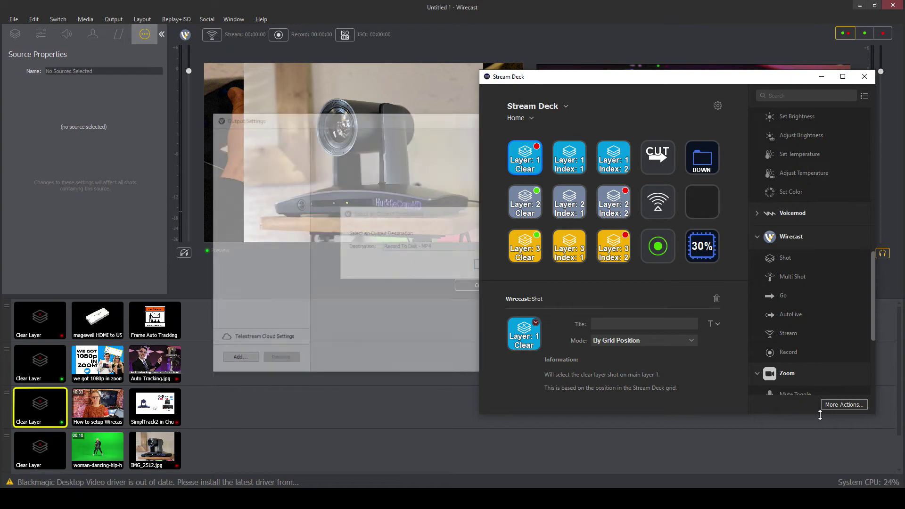
left_click(332, 174)
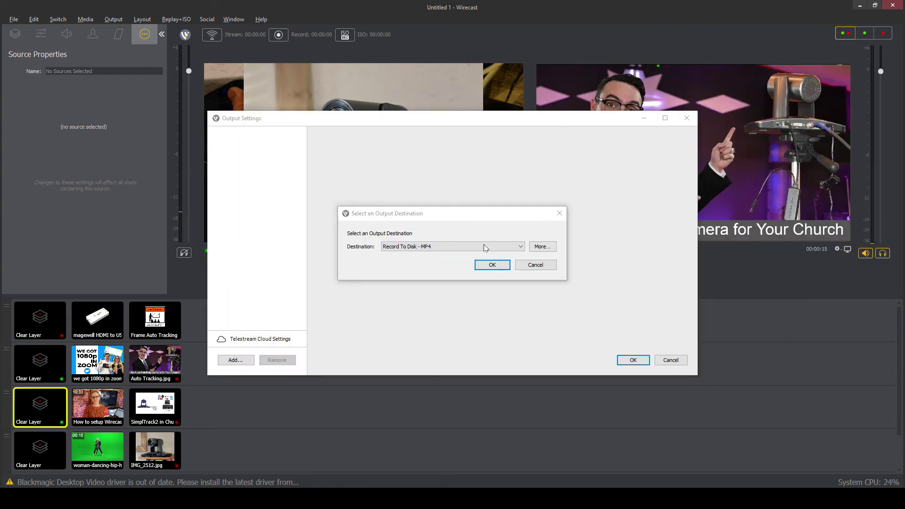
left_click(491, 263)
left_click(633, 360)
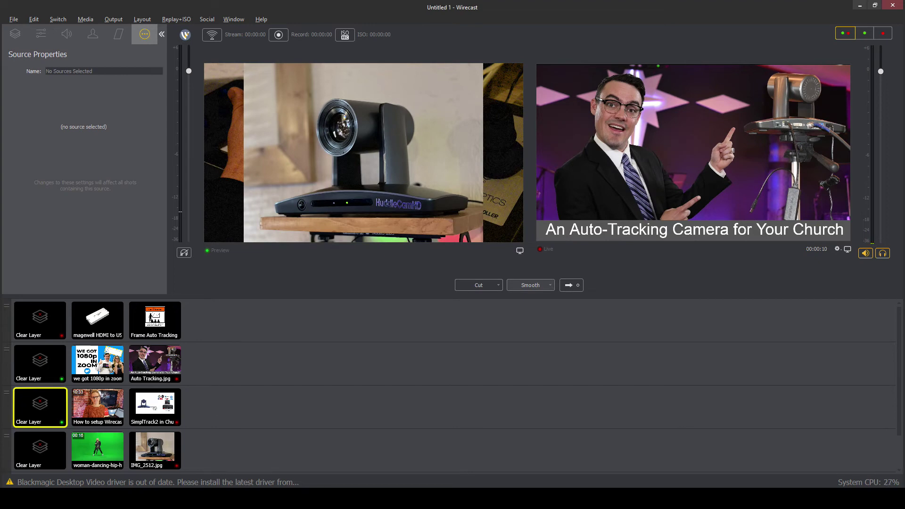
- Switch from Wirecast back to the Stream Deck editor with Alt+Tab
key("alt+Tab")
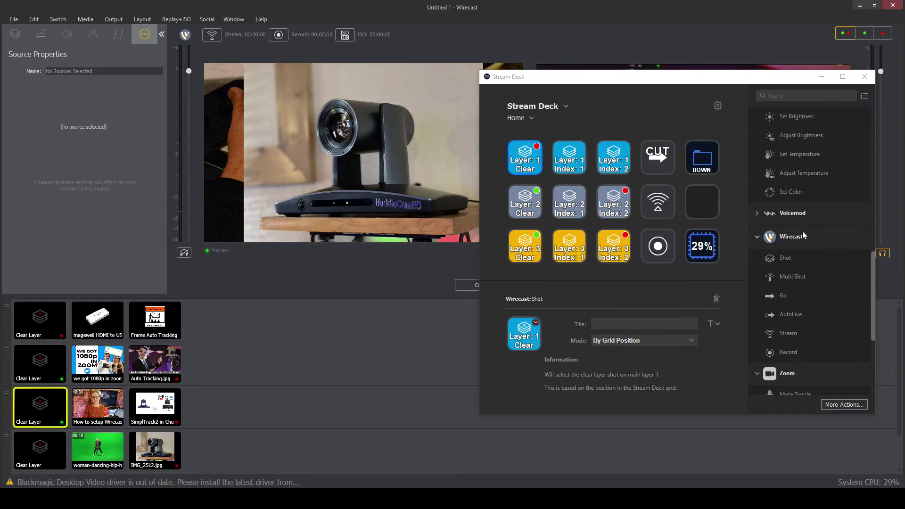
- Select the CPU percentage key to show its Custom: CPU settings, then scroll the action list
left_click(702, 247)
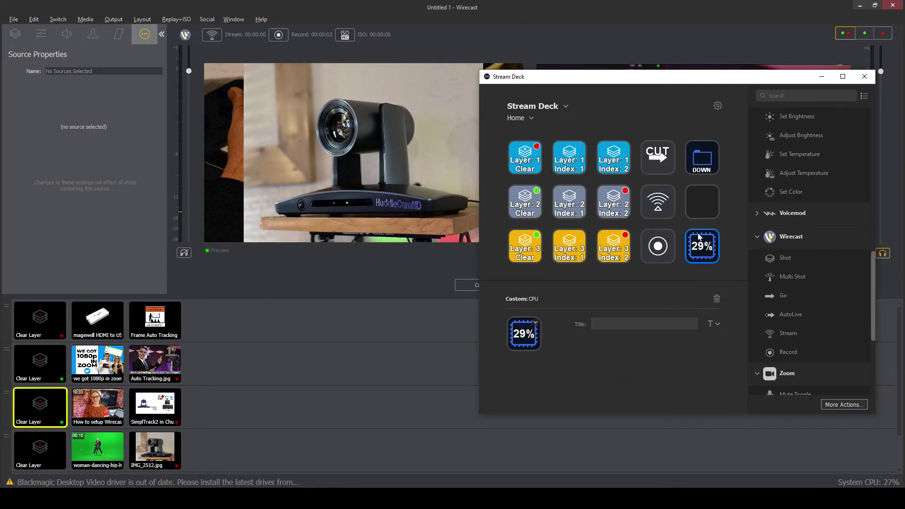
scroll(854, 250, "up", 10)
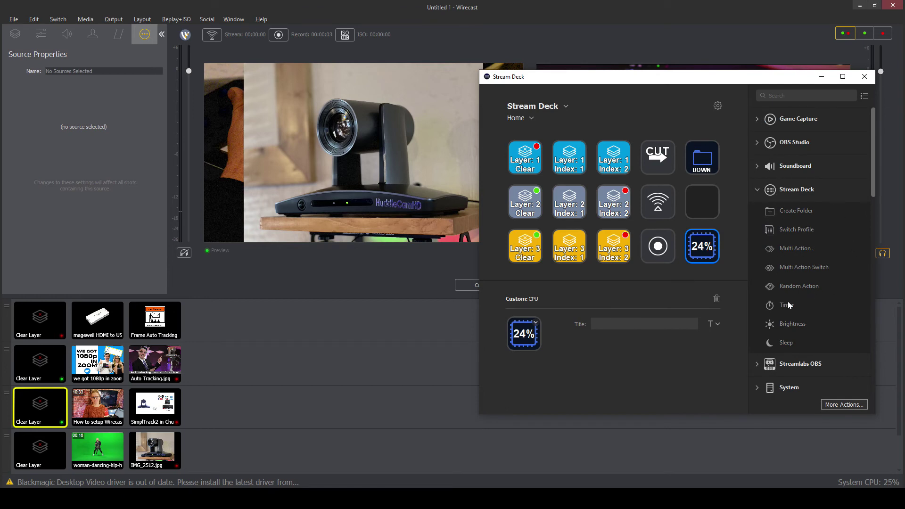
scroll(831, 284, "down", 10)
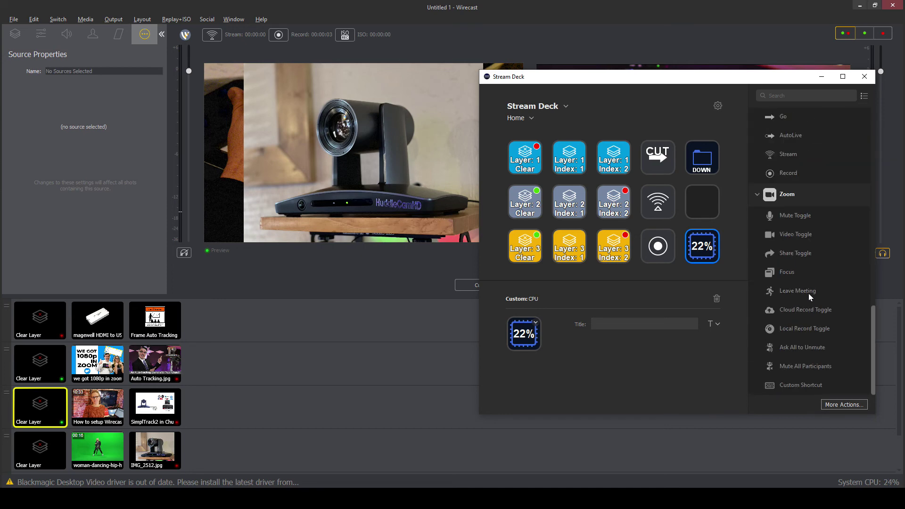
scroll(807, 290, "up", 3)
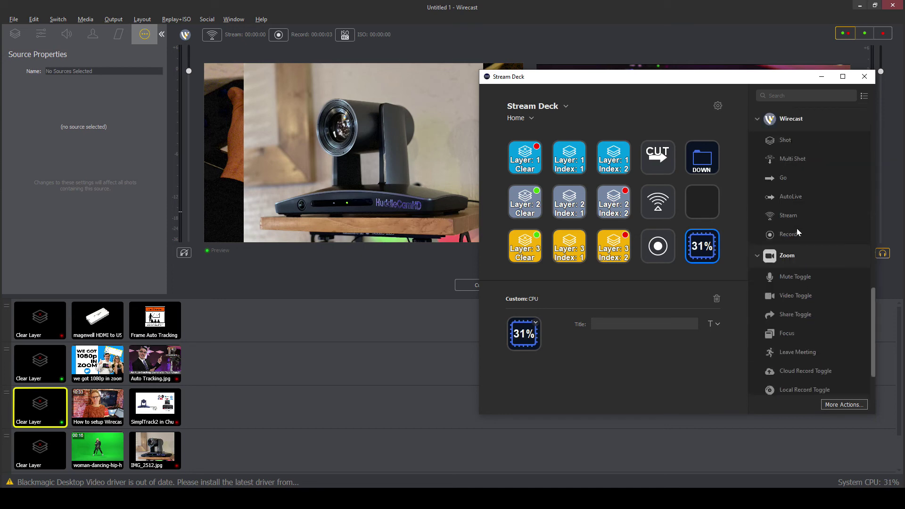
scroll(800, 238, "down", 3)
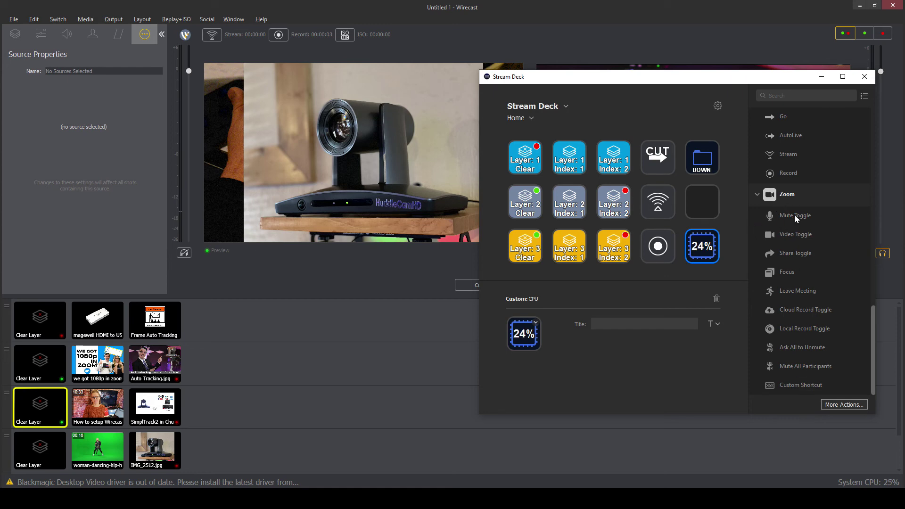
left_click_drag(542, 82, 354, 68)
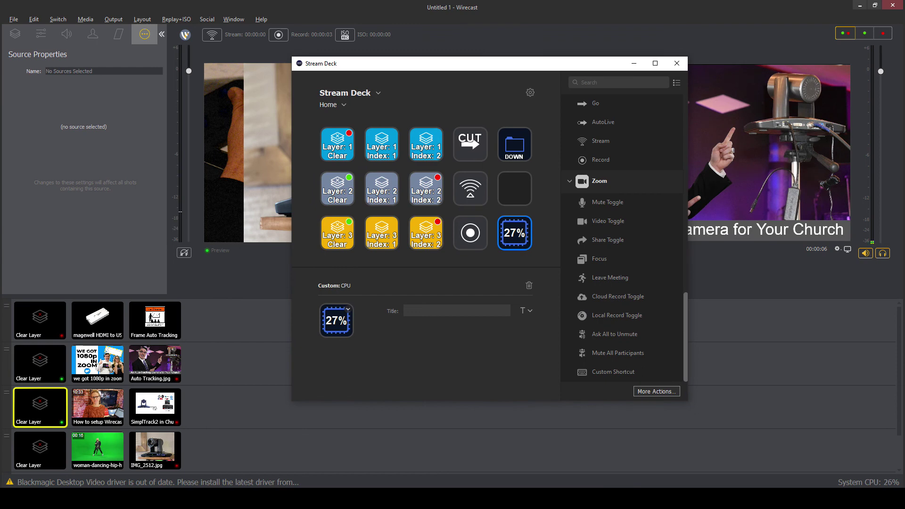
left_click_drag(375, 67, 364, 93)
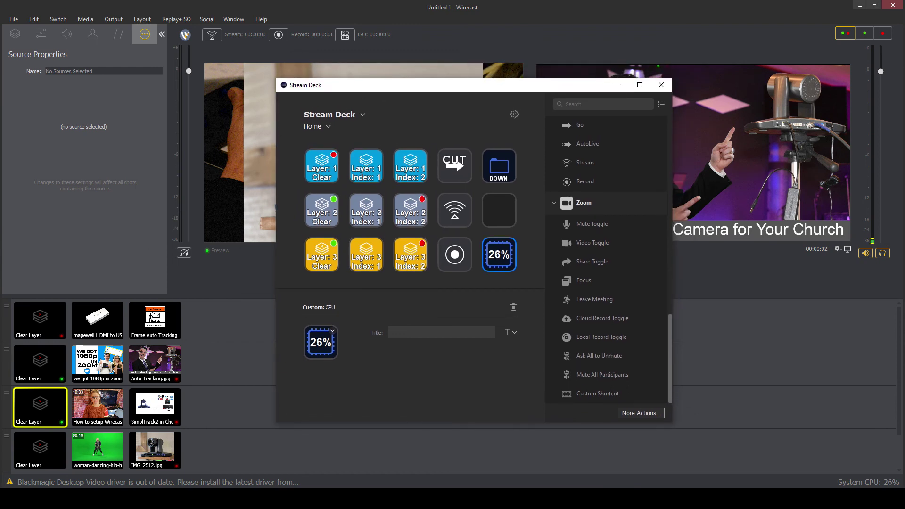